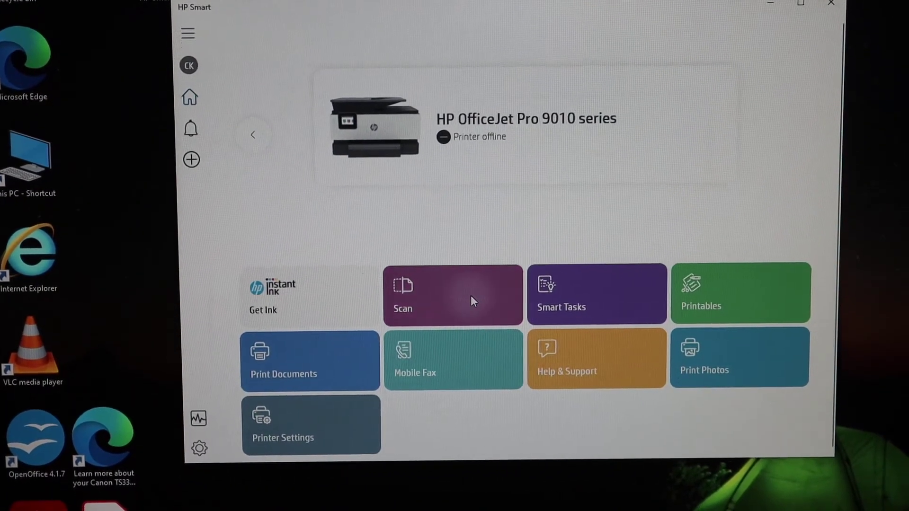
# Start a new scan on the HP OfficeJet Pro 9010 from the HP Smart home screen.
pyautogui.click(469, 299)
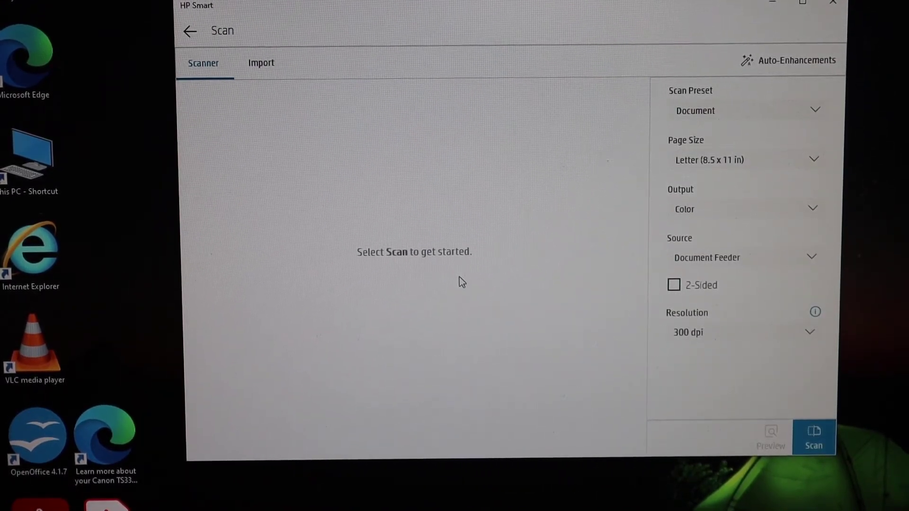
# Check the scan Source options and keep Document Feeder selected.
pyautogui.click(735, 261)
pyautogui.click(723, 262)
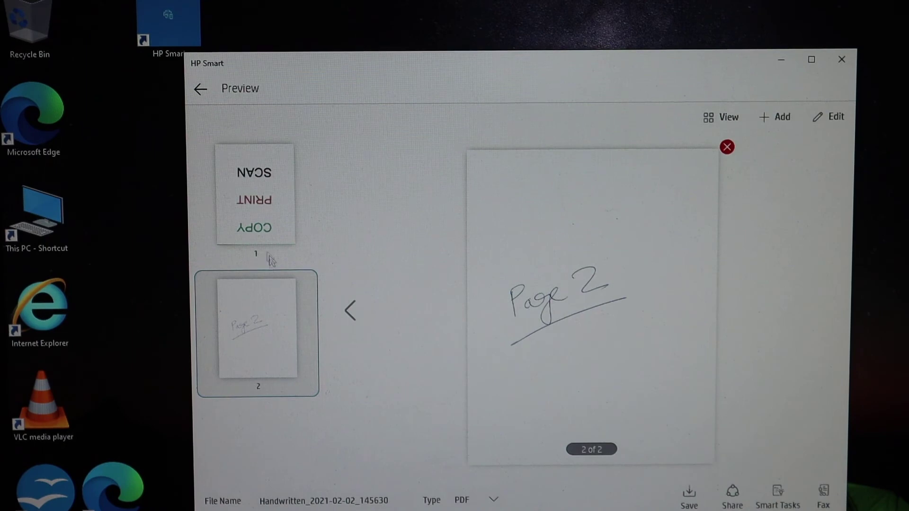
pyautogui.scroll(1, 662, 365)
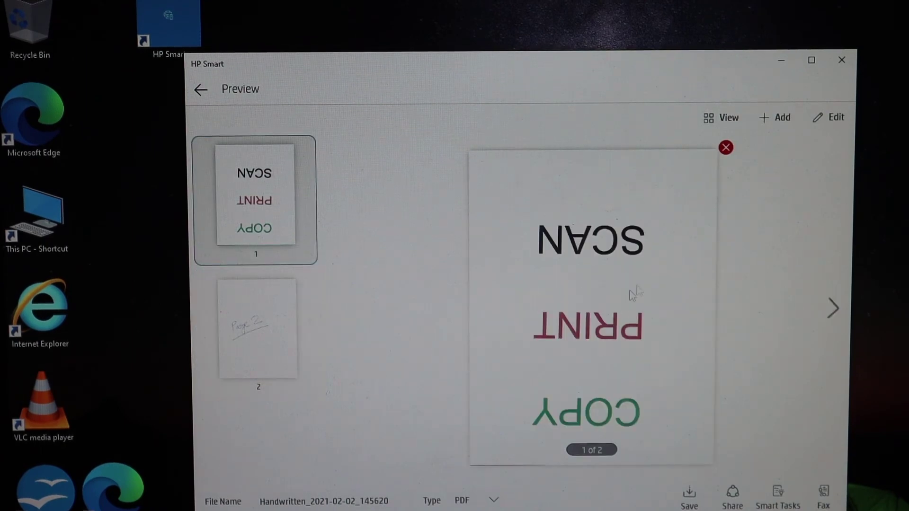
# Select the second thumbnail to display the handwritten Page 2 in Preview.
pyautogui.click(833, 308)
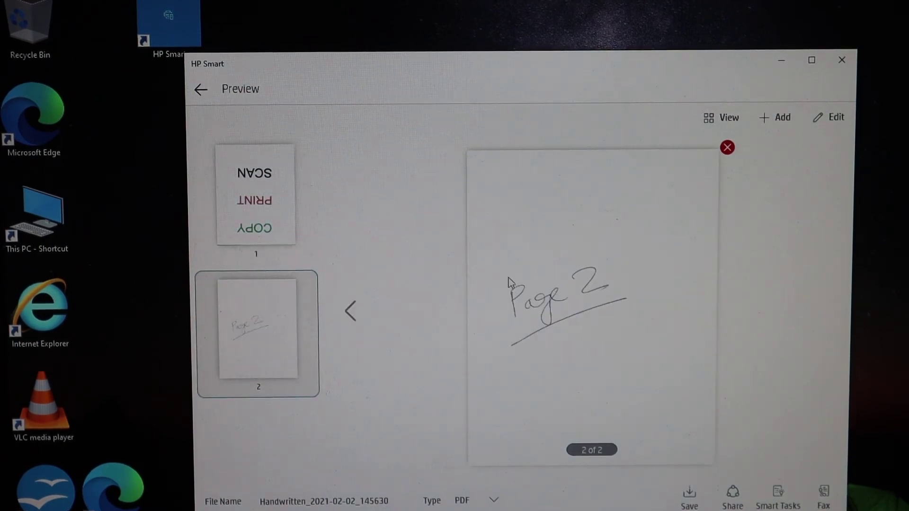